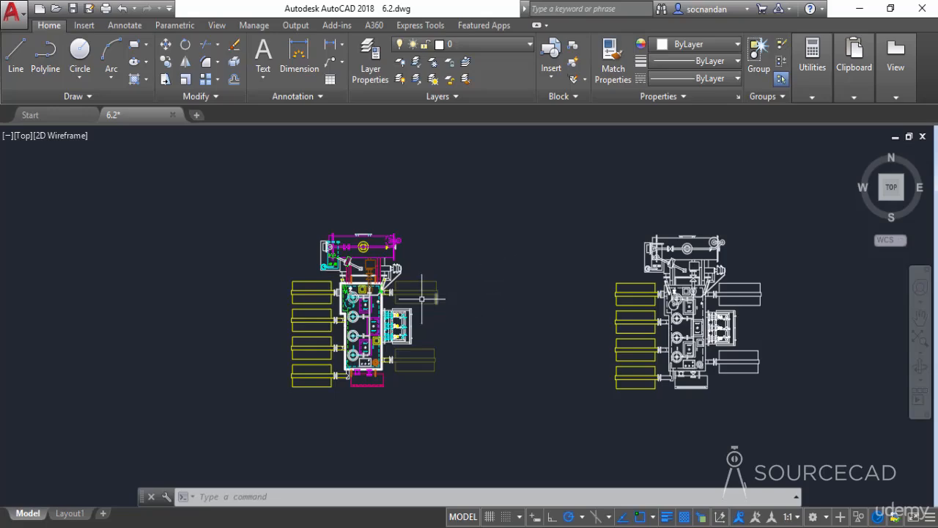
Step: Examine the heavy tank outline and the faded radiators in the coloured drawing, and compare them with the plain copy
scroll(374, 297, "up", 4)
scroll(380, 289, "up", 3)
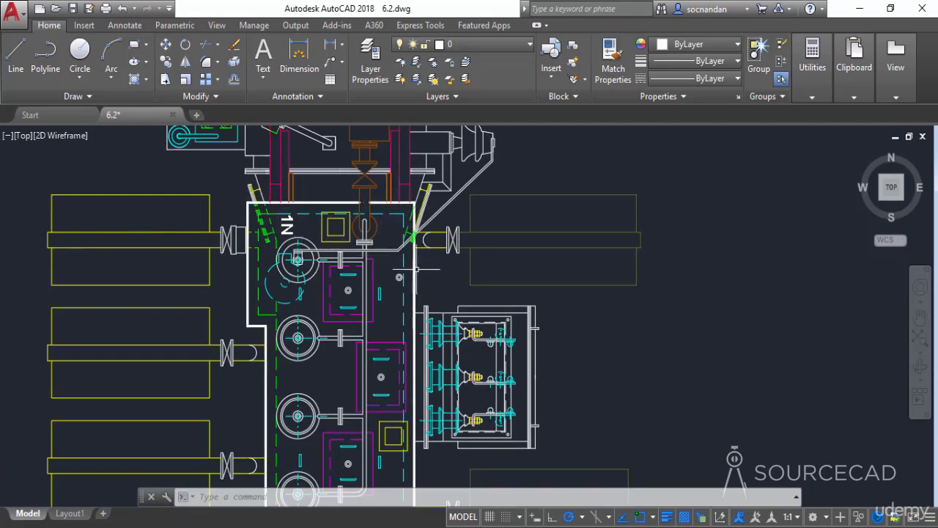
scroll(416, 269, "up", 2)
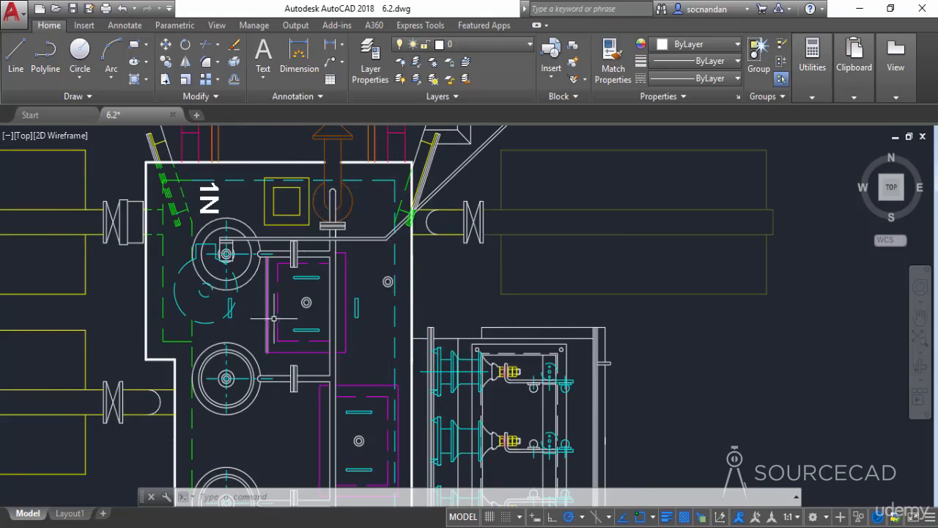
scroll(476, 326, "down", 5)
middle_click_drag(622, 335, 393, 332)
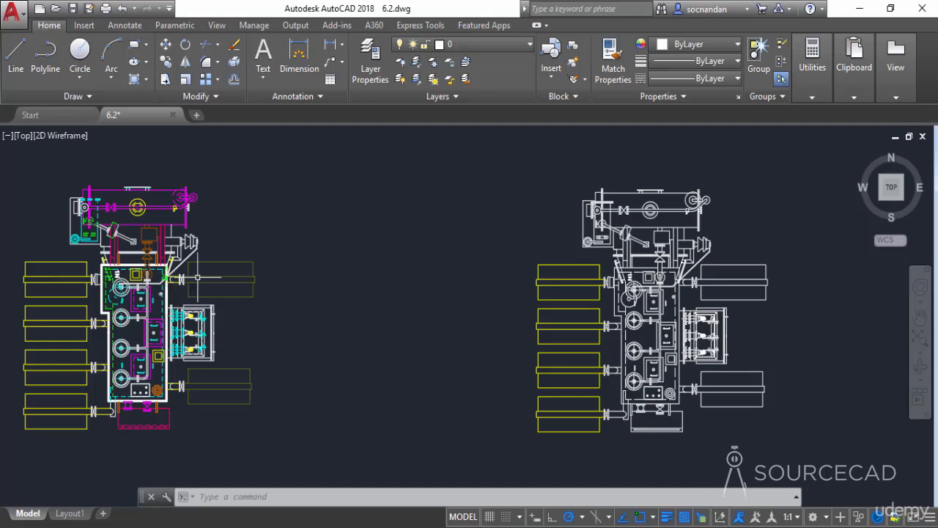
Step: Review the drawing's lineweight settings, including the display option and default weight, and accept them
left_click(716, 63)
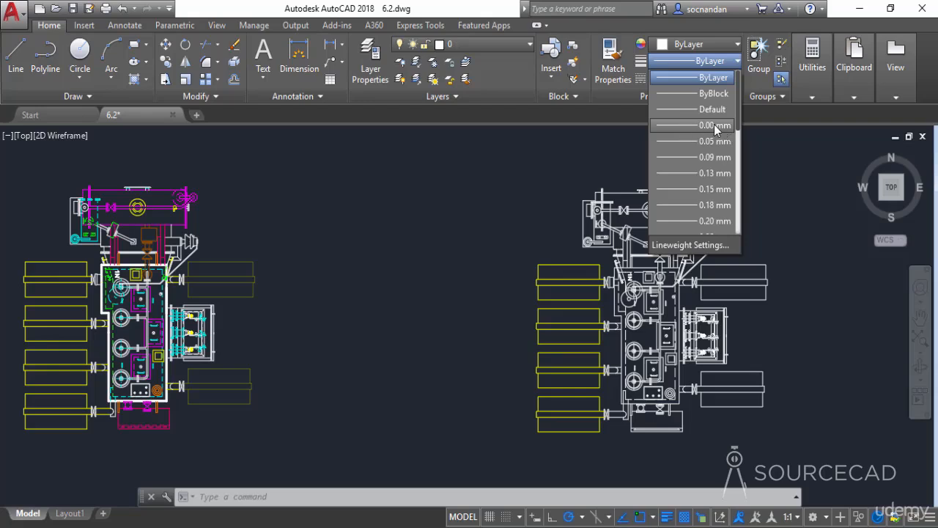
scroll(698, 193, "down", 2)
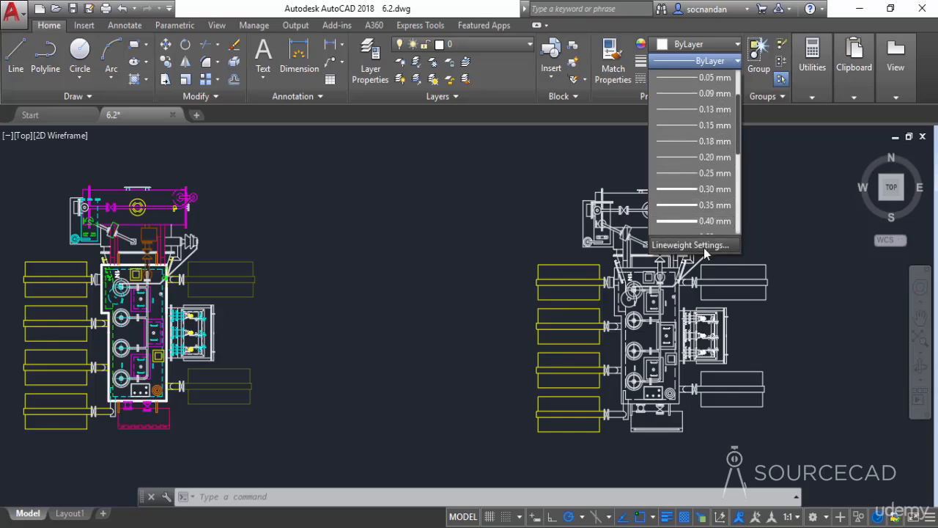
left_click(689, 245)
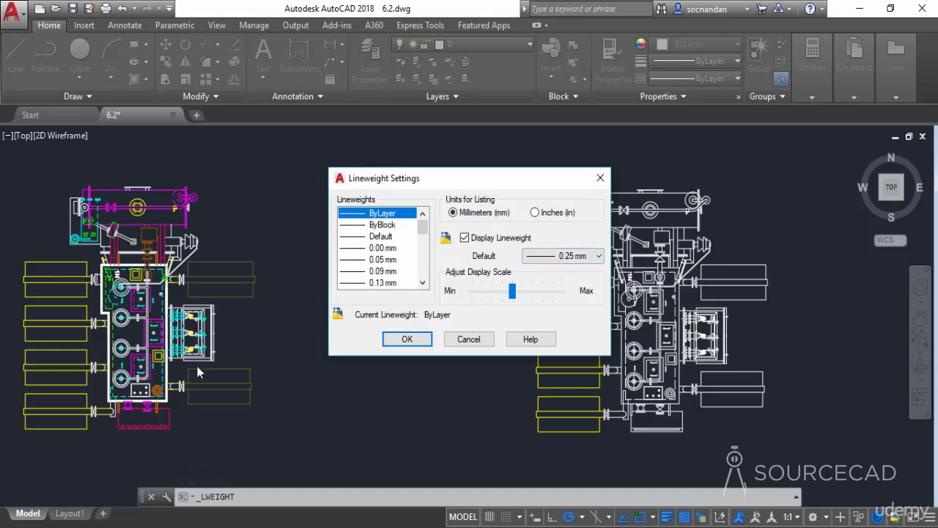
left_click(421, 342)
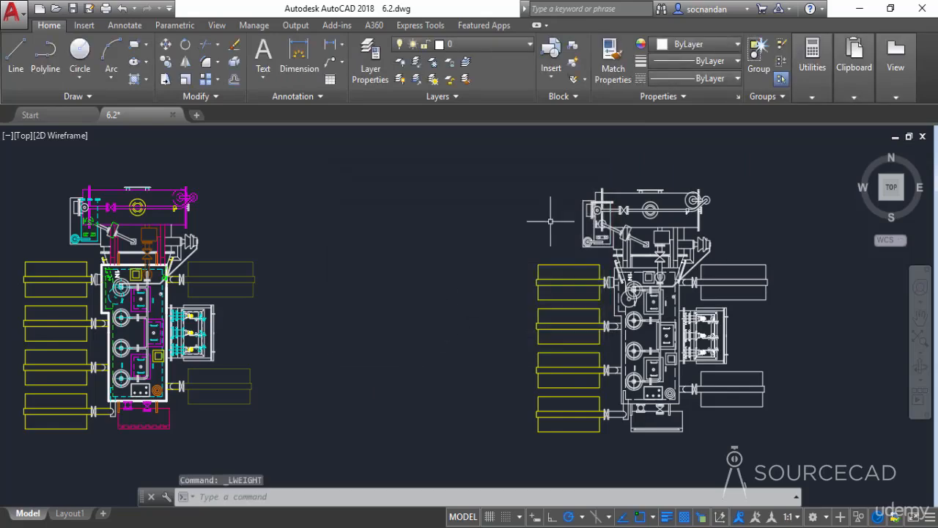
Step: Look through the available object lineweights up to 2.11 mm without choosing one
left_click(721, 61)
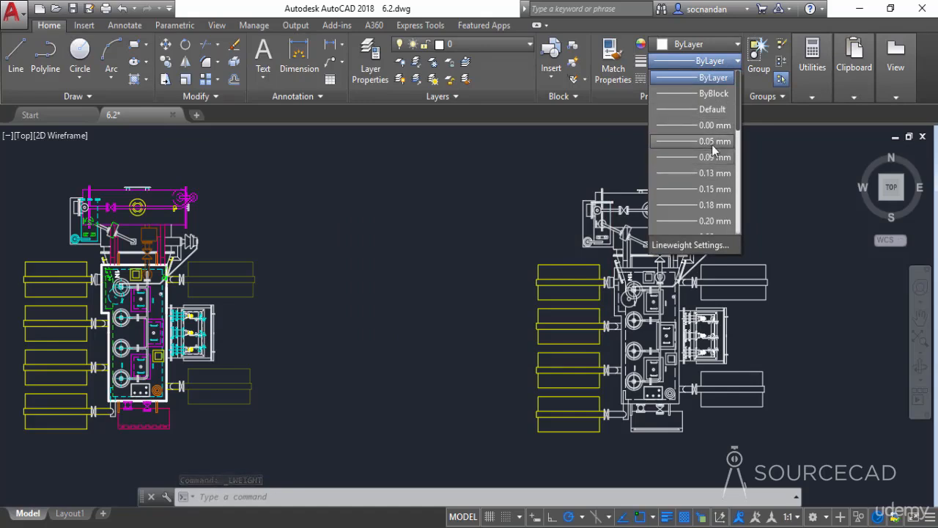
scroll(710, 180, "down", 1)
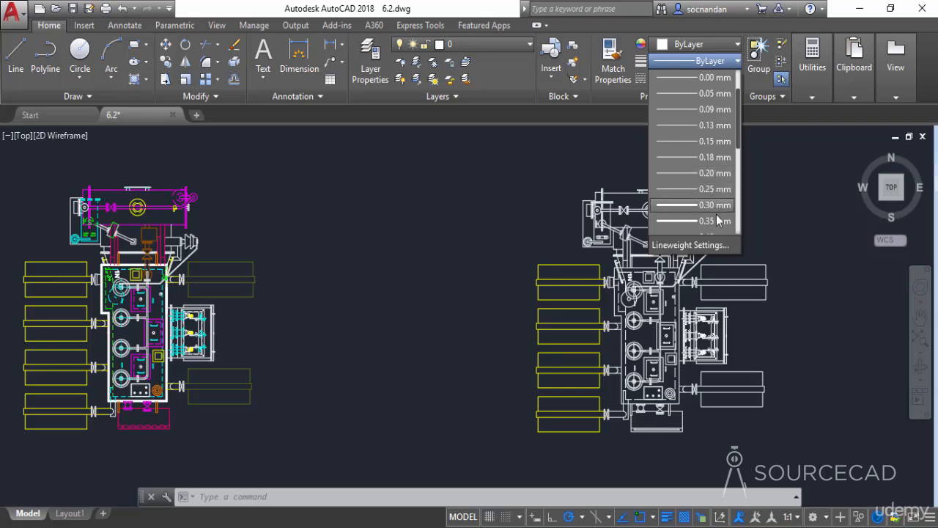
scroll(712, 196, "down", 4)
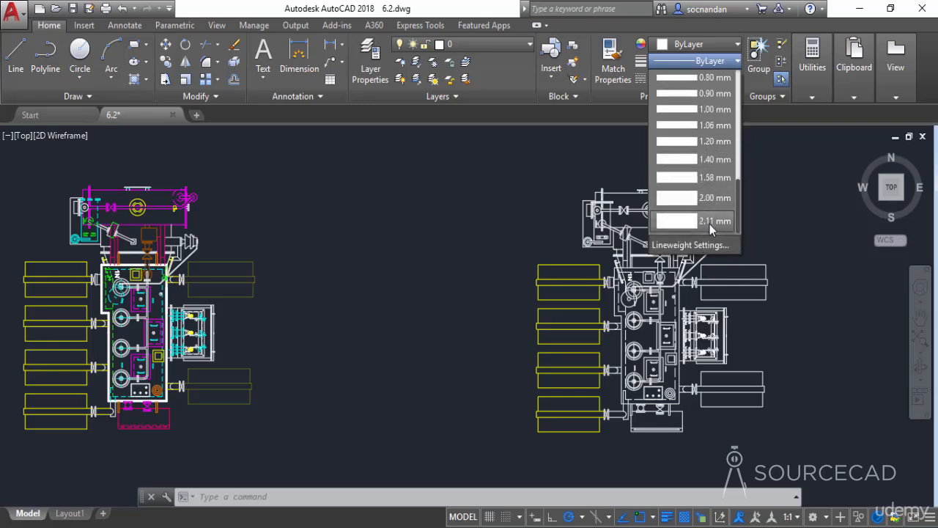
scroll(709, 223, "up", 1)
scroll(710, 223, "up", 1)
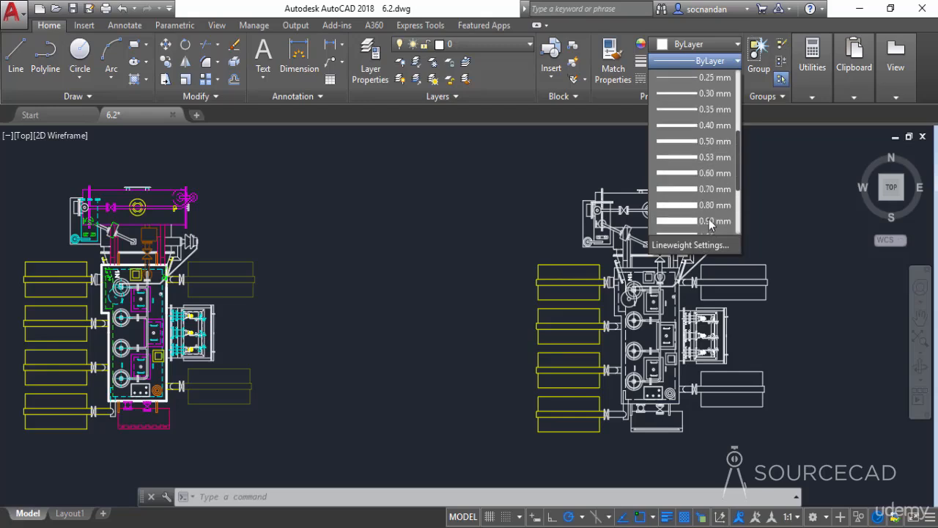
scroll(703, 116, "up", 1)
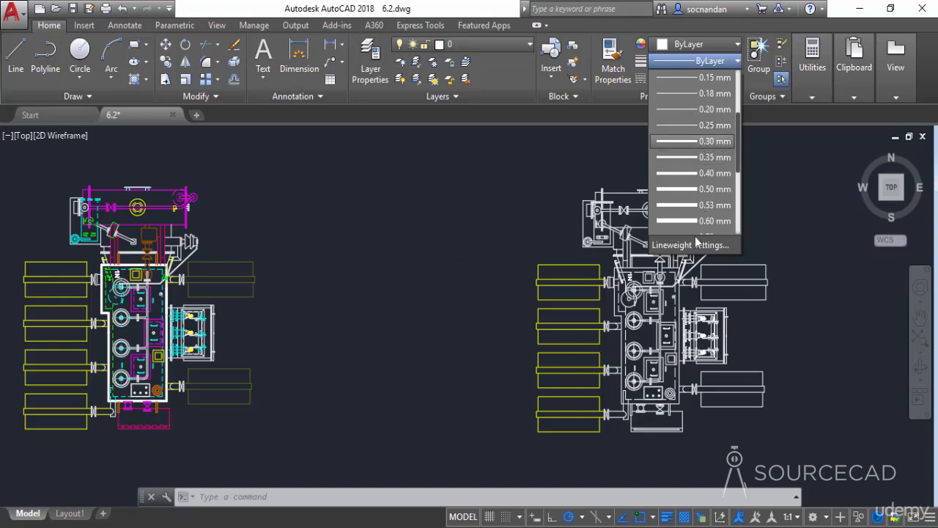
left_click(756, 176)
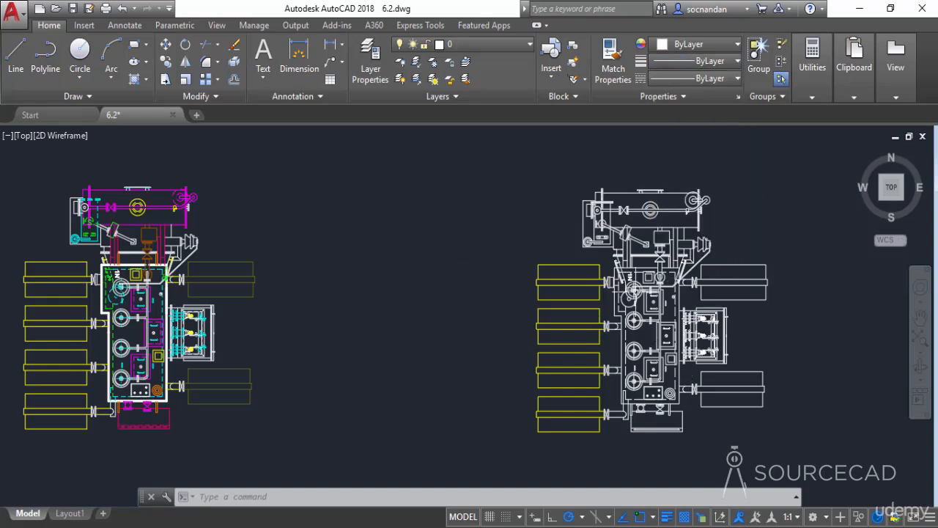
Step: Set the lineweight of all outer boundary lines of the main tank in the plain copy to 0.30 mm
scroll(635, 304, "up", 4)
middle_click_drag(634, 307, 484, 279)
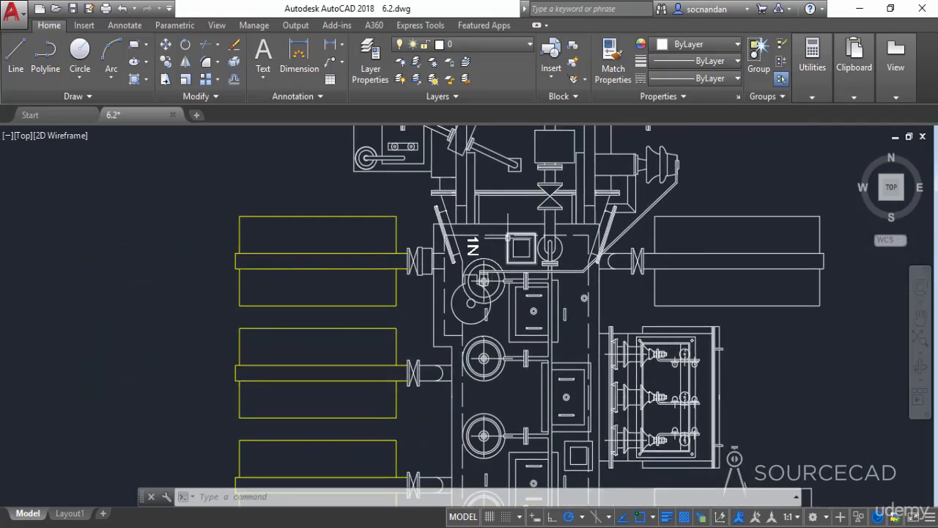
left_click(517, 222)
scroll(452, 231, "up", 2)
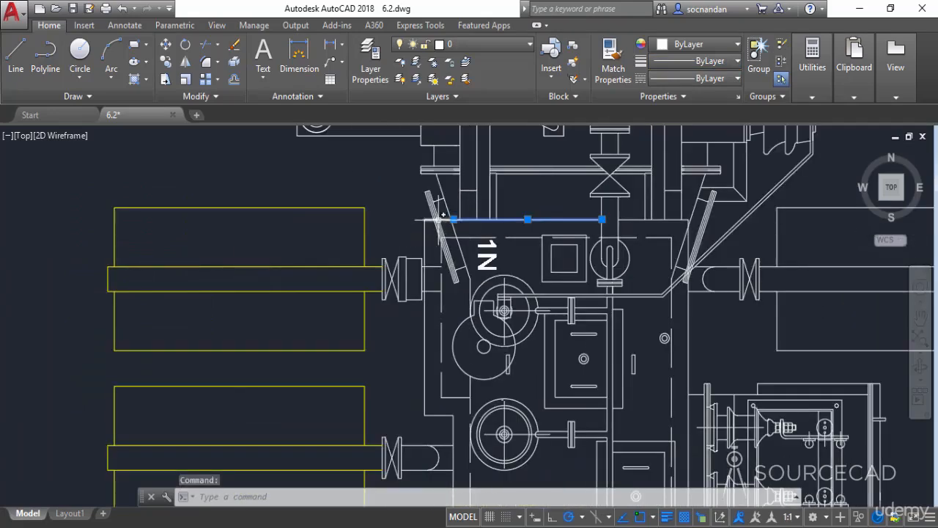
left_click(443, 219)
left_click(659, 219)
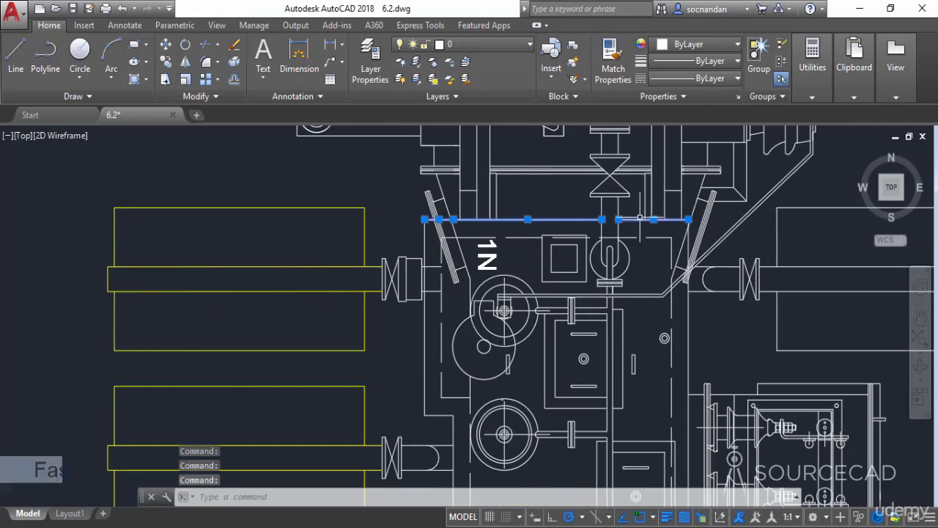
left_click(689, 351)
left_click(424, 337)
left_click(442, 415)
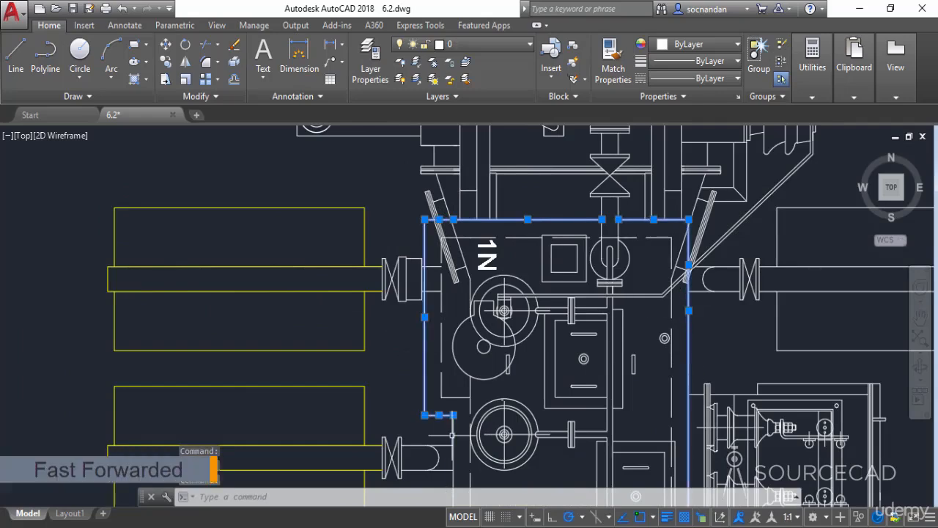
left_click(453, 466)
scroll(578, 369, "down", 2)
middle_click_drag(578, 369, 537, 167)
scroll(553, 315, "down", 2)
middle_click_drag(550, 264, 525, 330)
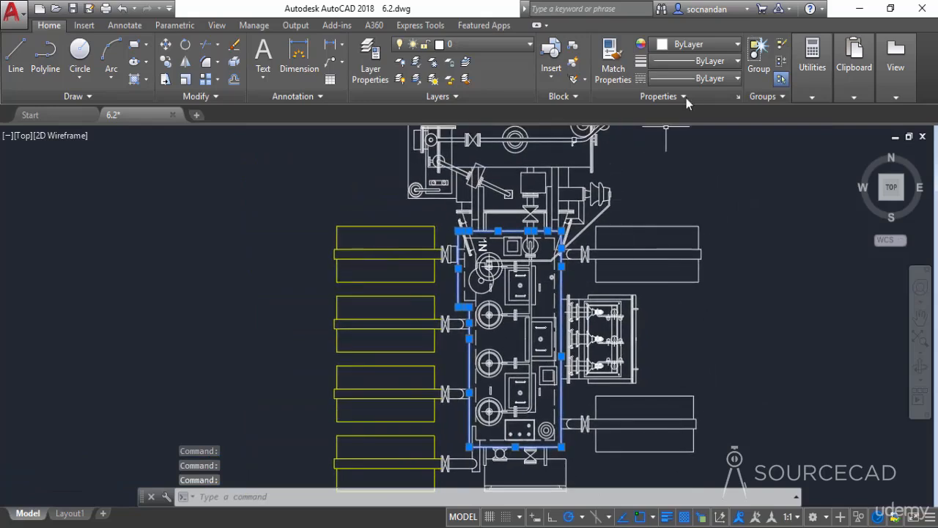
left_click(708, 62)
scroll(704, 121, "down", 1)
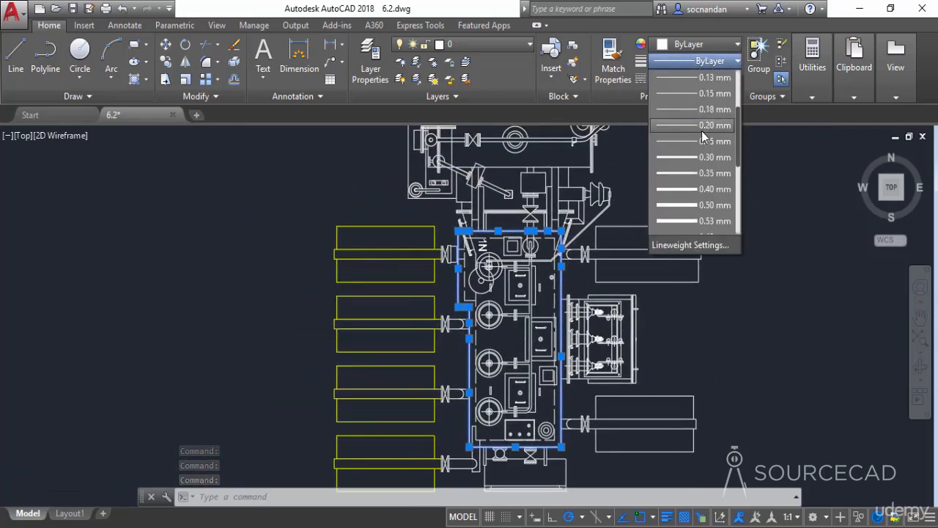
left_click(703, 158)
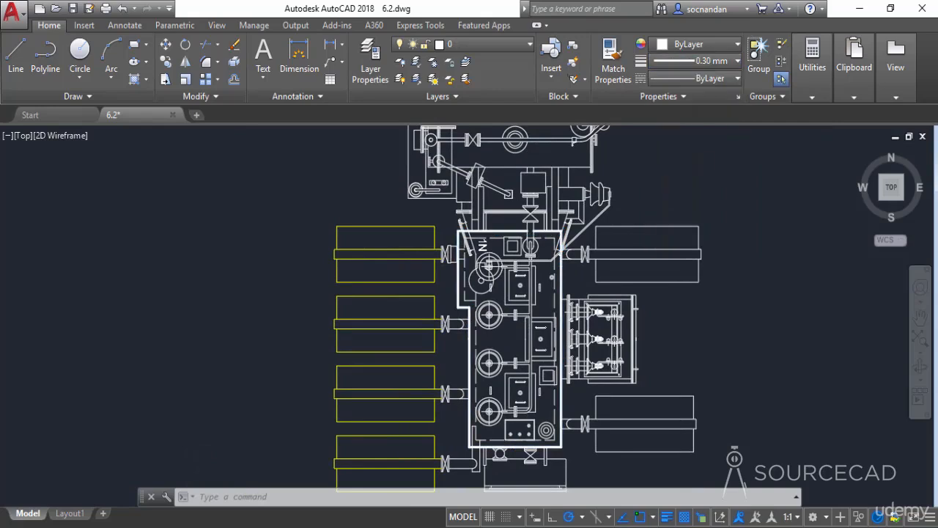
key("Escape")
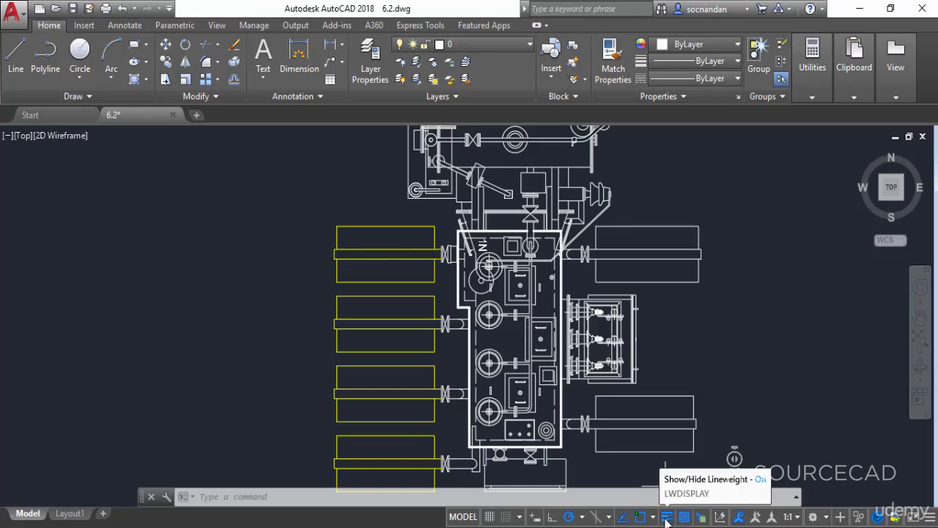
Step: Examine the faded radiators beside the tank in the coloured drawing and compare them with the plain copy
left_click(928, 516)
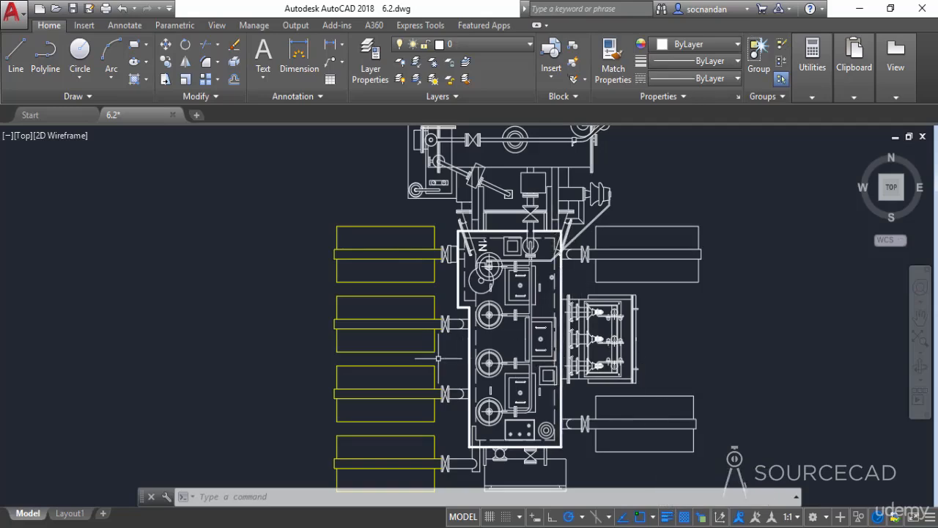
scroll(438, 358, "down", 2)
middle_click_drag(206, 320, 429, 289)
scroll(299, 247, "up", 4)
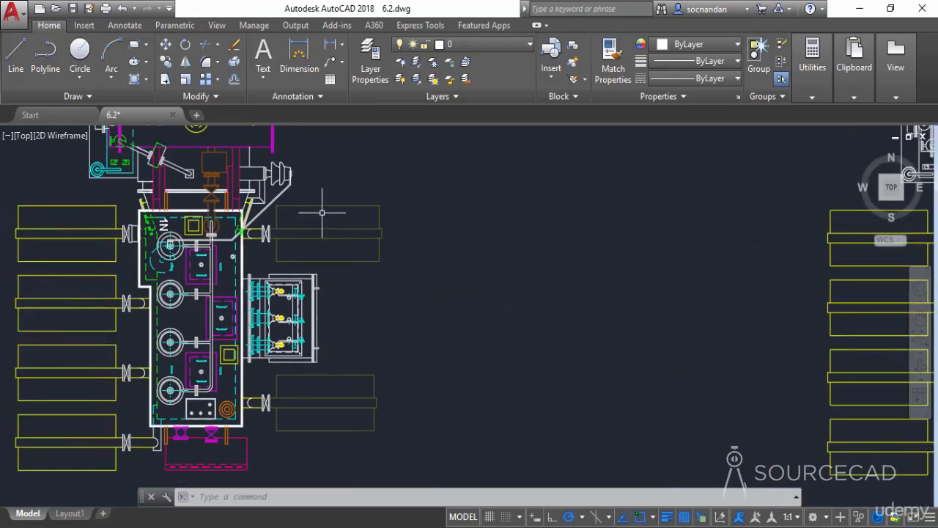
middle_click_drag(376, 213, 443, 210)
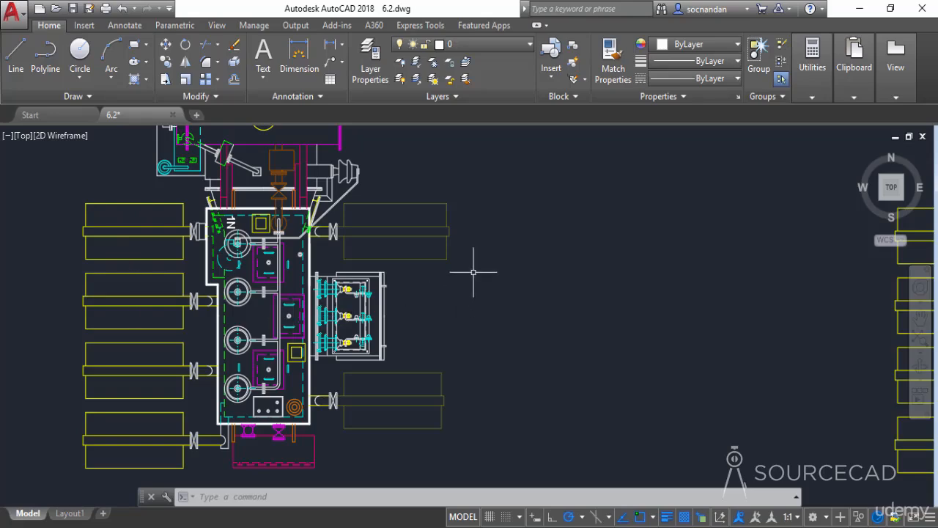
scroll(481, 272, "down", 2)
middle_click_drag(593, 289, 293, 311)
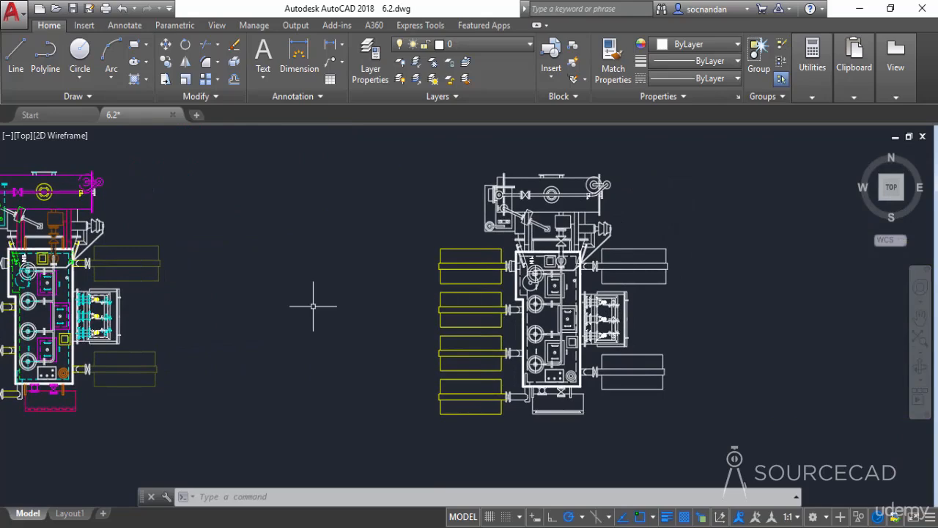
Step: Set the transparency of the two white radiators on the right side of the plain copy's tank to 70
left_click(689, 286)
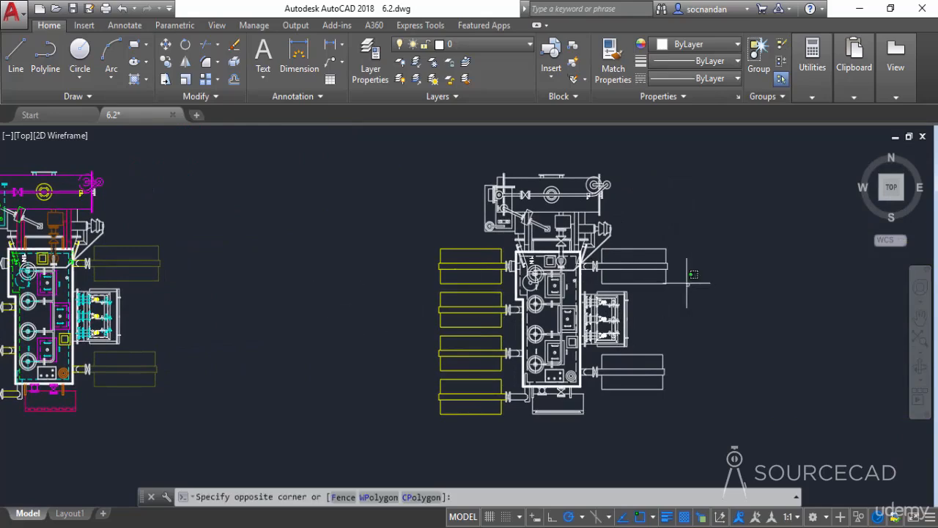
left_click(661, 225)
scroll(604, 265, "up", 6)
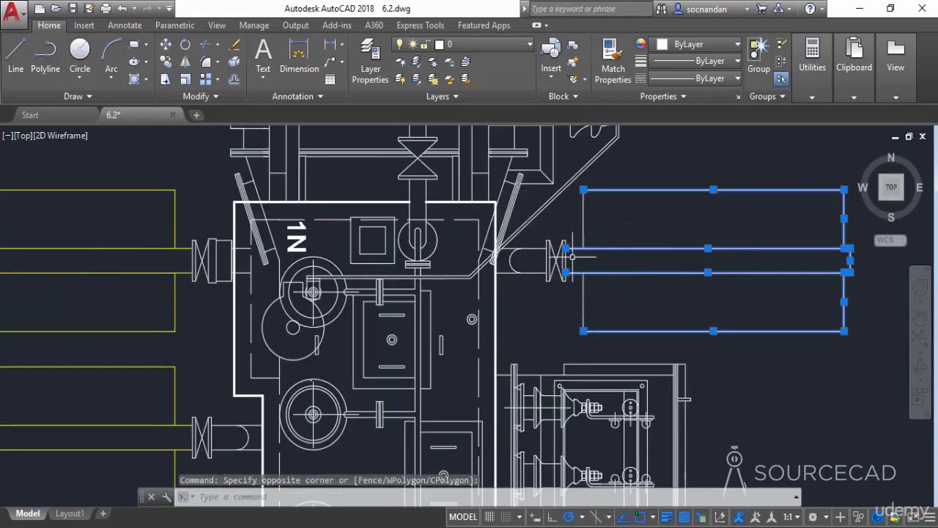
scroll(608, 264, "down", 2)
left_click(609, 286)
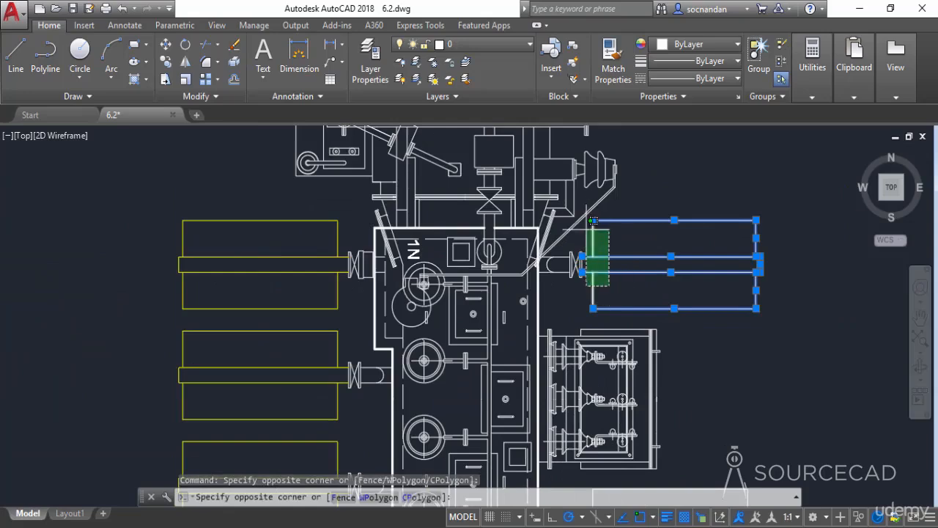
left_click(585, 228)
scroll(742, 426, "down", 2)
middle_click_drag(743, 426, 596, 252)
left_click(633, 360)
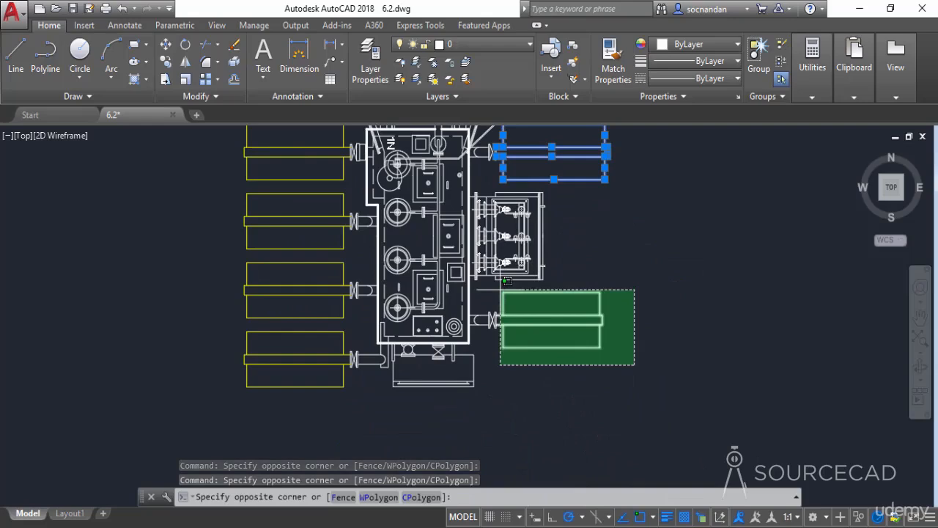
left_click(499, 280)
mouse_move(644, 232)
middle_mouse_down()
mouse_move(639, 371)
mouse_move(662, 338)
middle_mouse_up()
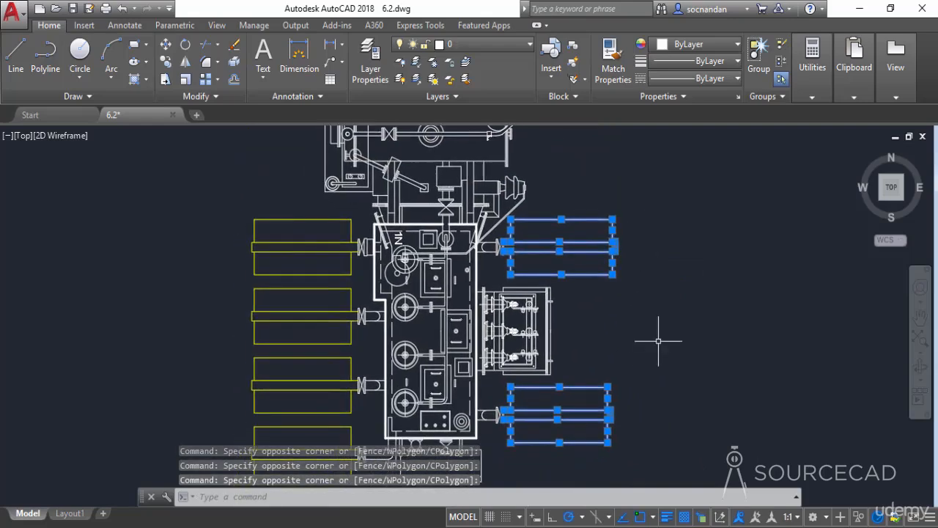
left_click(682, 96)
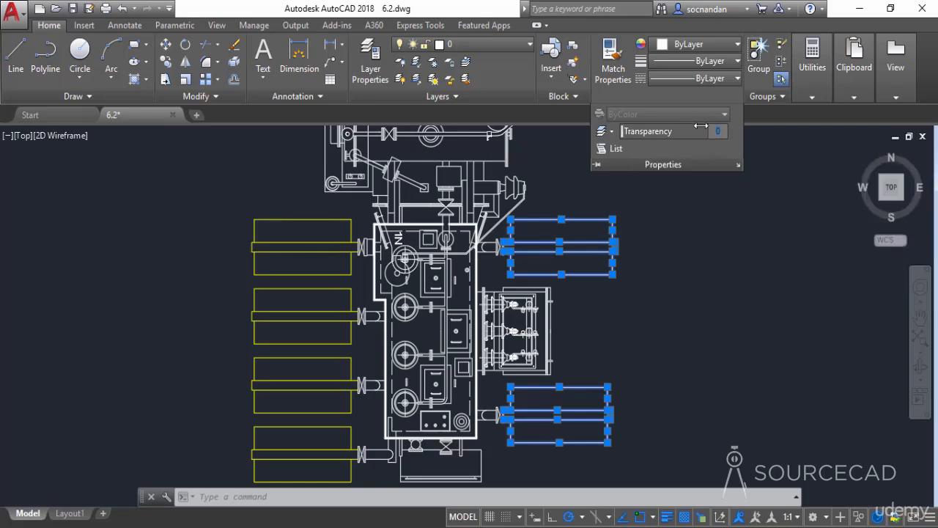
type("70")
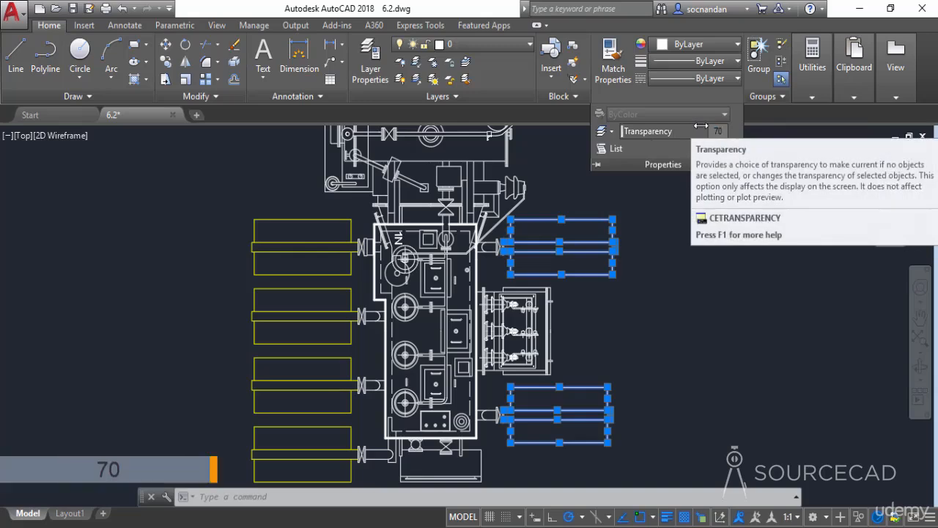
key("Return")
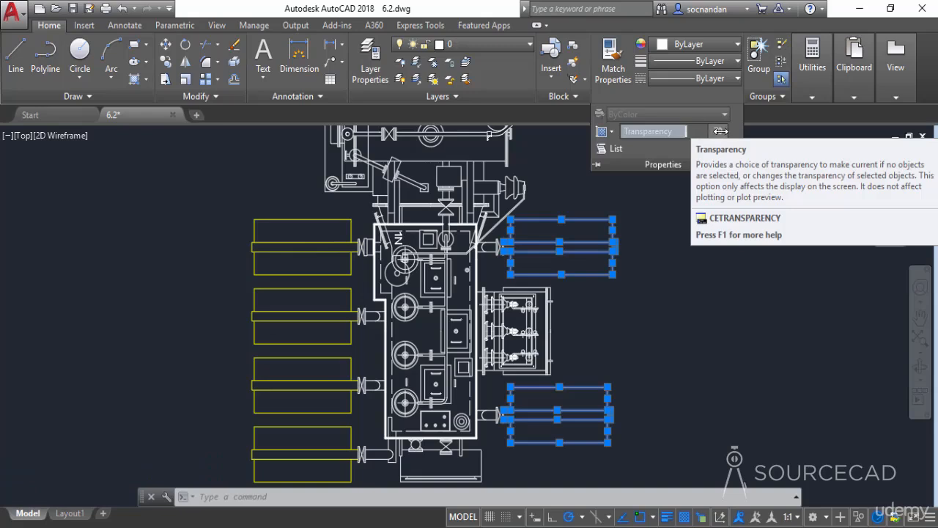
Step: Adjust the transparency of the two selected radiators to 74 and clear the selection
mouse_move(688, 131)
left_mouse_down()
mouse_move(643, 131)
mouse_move(818, 133)
left_mouse_up()
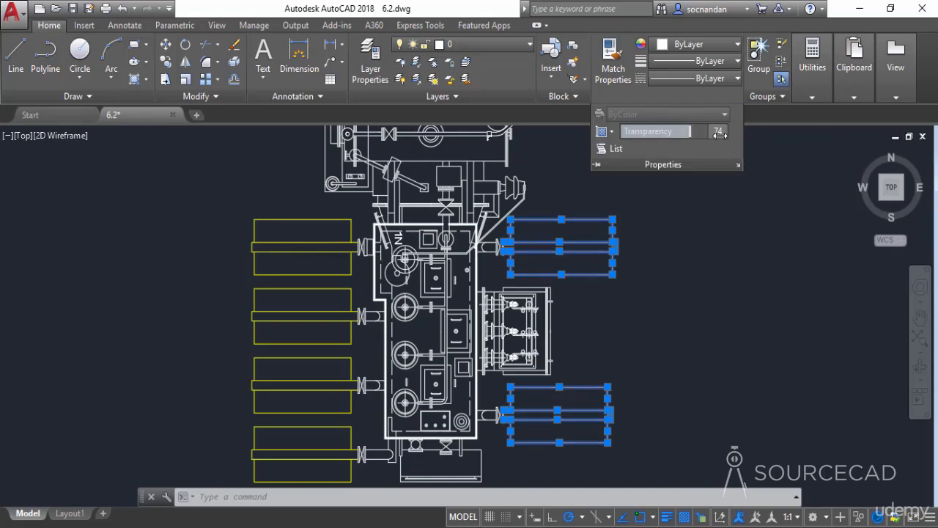
key("Return")
left_click(668, 294)
key("Escape")
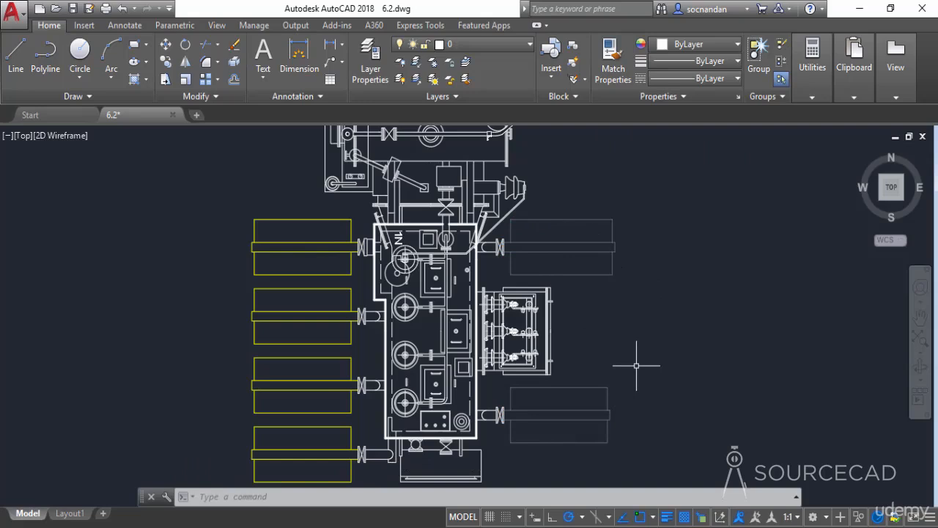
Step: Set the colour of the two faded radiators on the right side of the plain copy's tank to yellow, and clear the selection
scroll(636, 366, "down", 2)
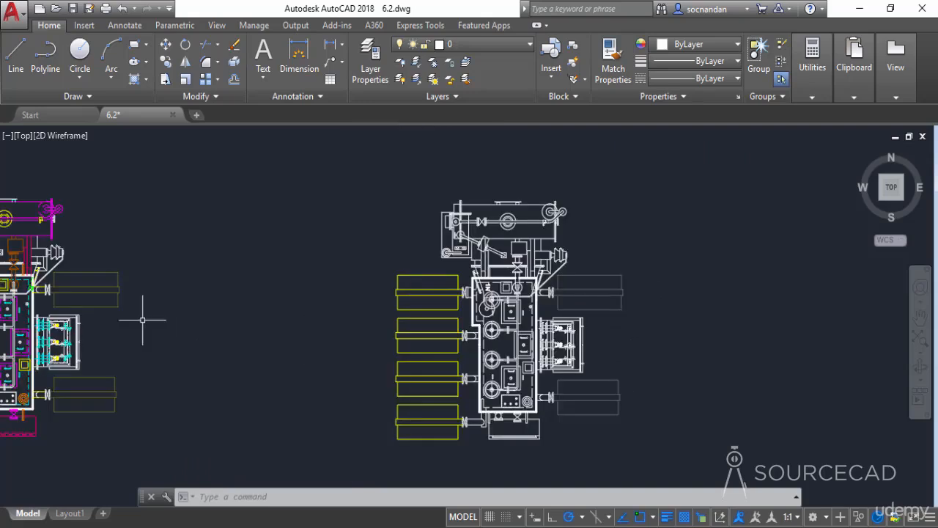
scroll(631, 311, "up", 2)
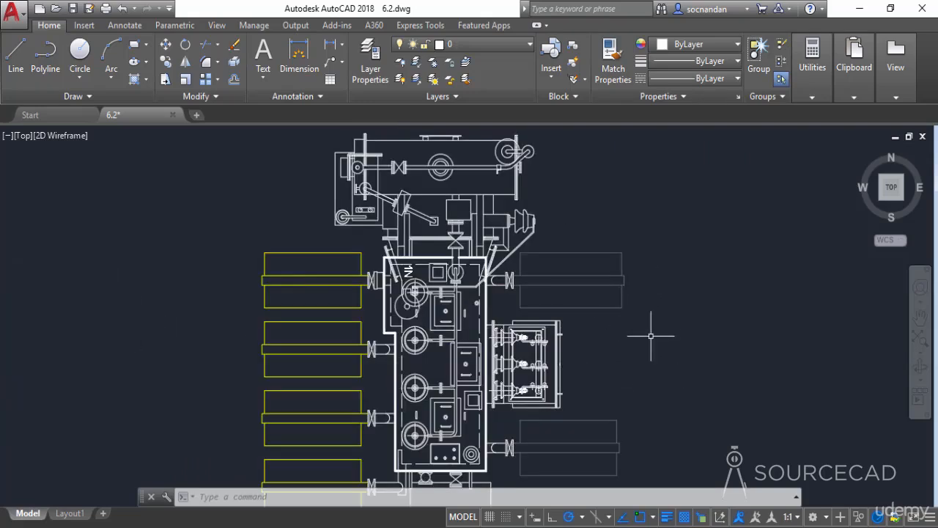
left_click(651, 336)
left_click(613, 247)
left_click(549, 293)
left_click(521, 263)
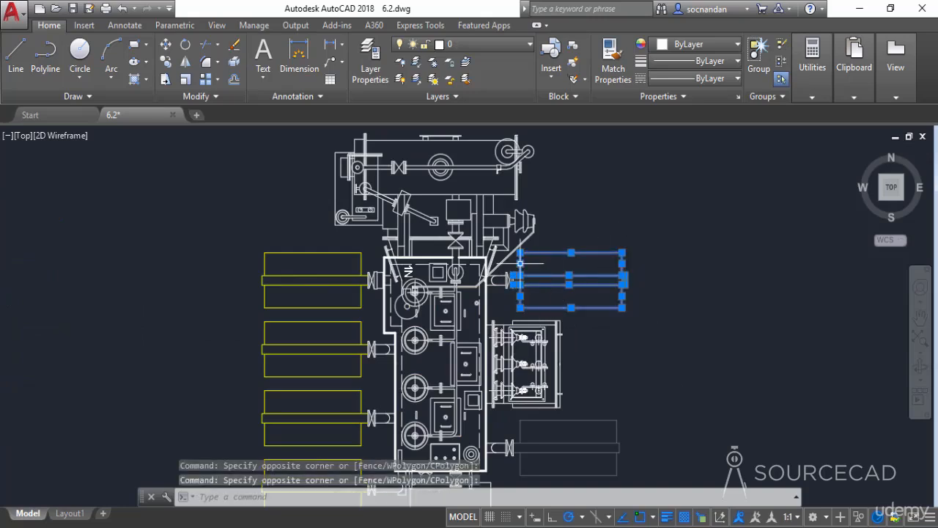
middle_click_drag(652, 493, 652, 445)
left_click(653, 446)
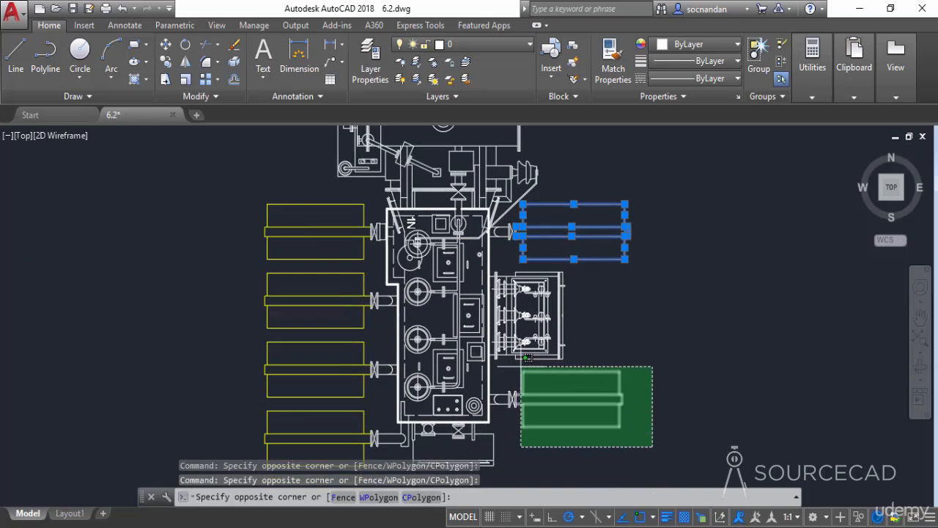
left_click(520, 369)
left_click(710, 49)
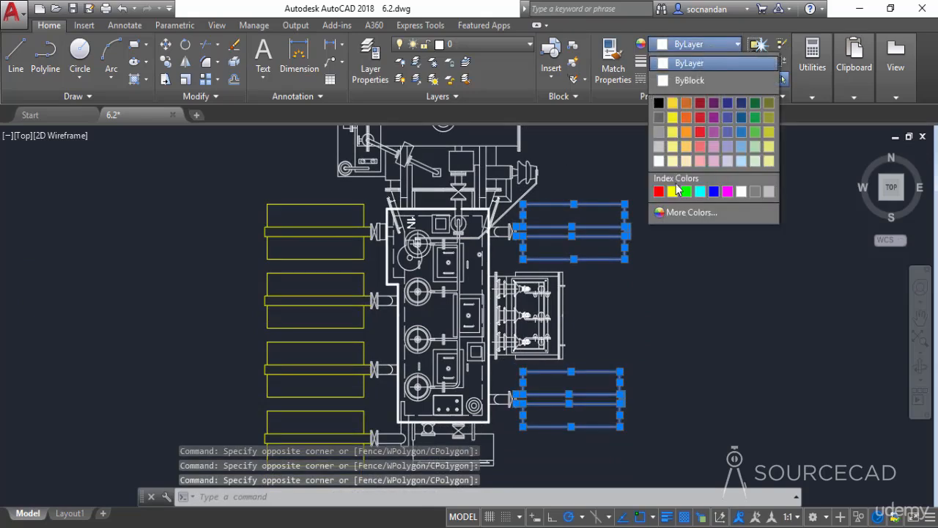
left_click(680, 192)
key("Escape")
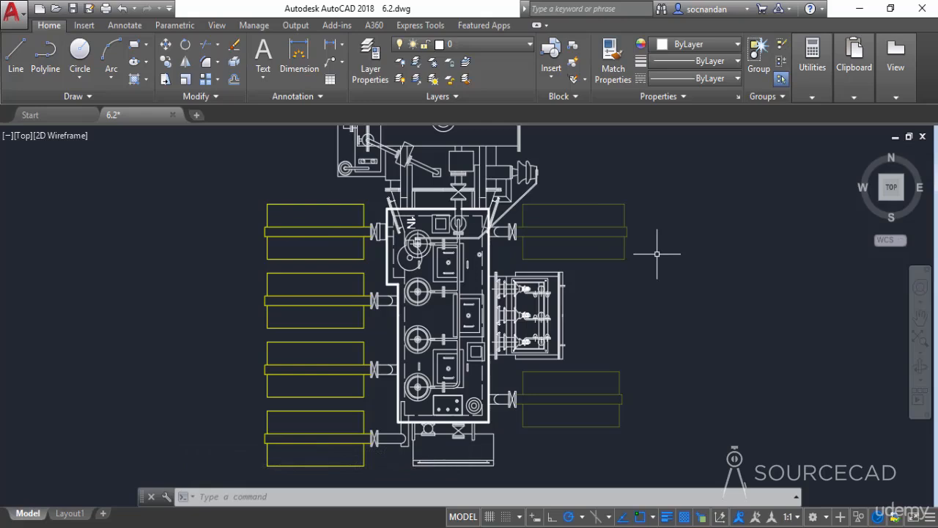
Step: Switch the transparency display off and on again, and check the Transparency entry among the status bar's customization options
left_click(684, 517)
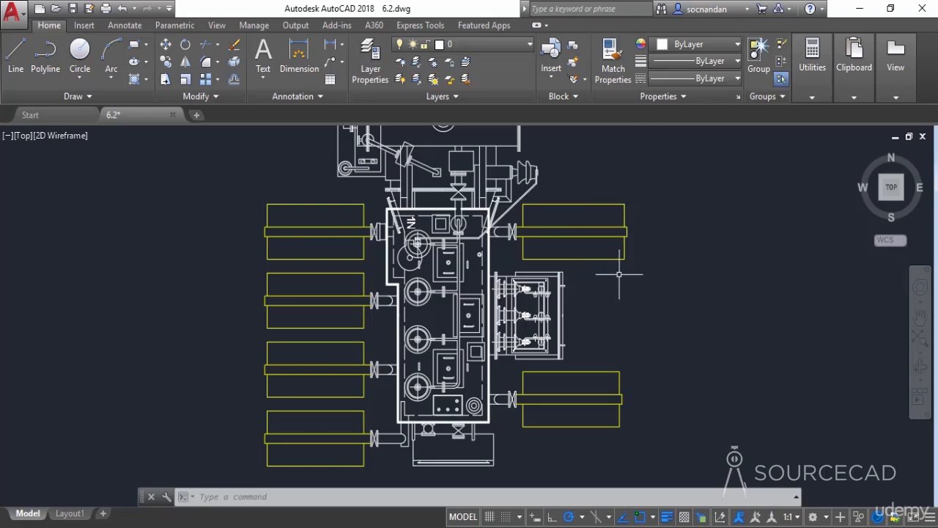
left_click(684, 517)
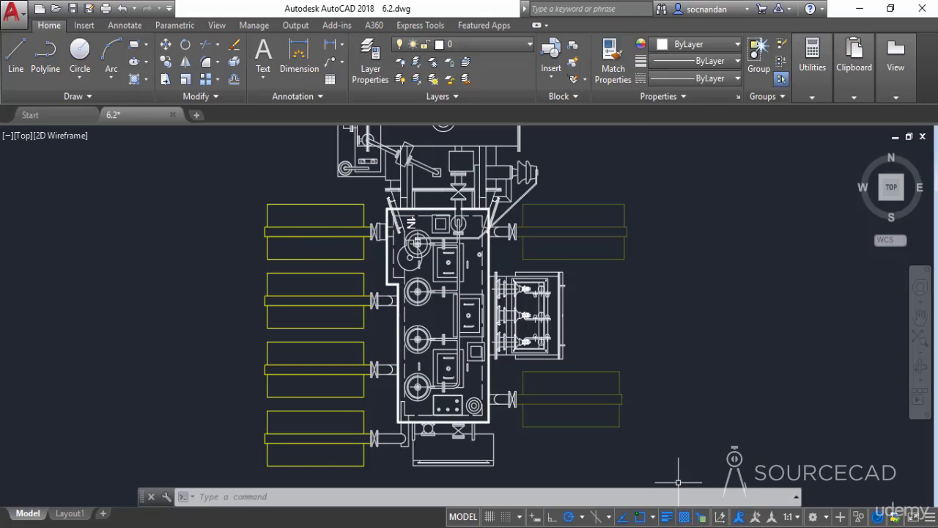
left_click(920, 517)
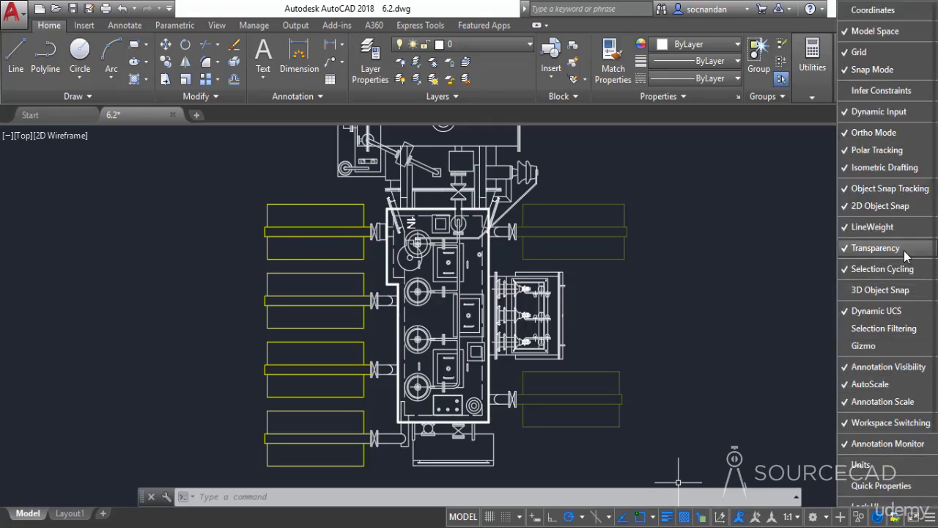
left_click(755, 288)
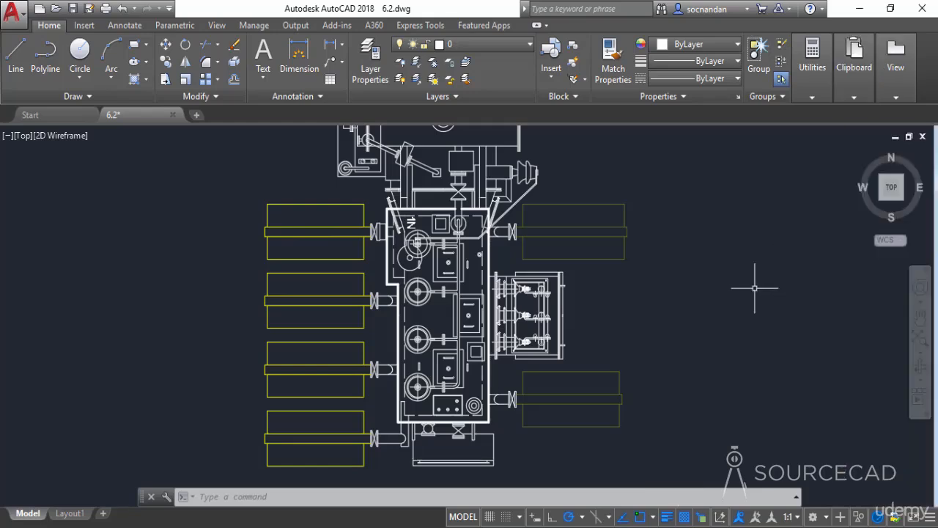
Step: Switch the lineweight display off and on again, and compare the plain copy with the coloured original
left_click(667, 518)
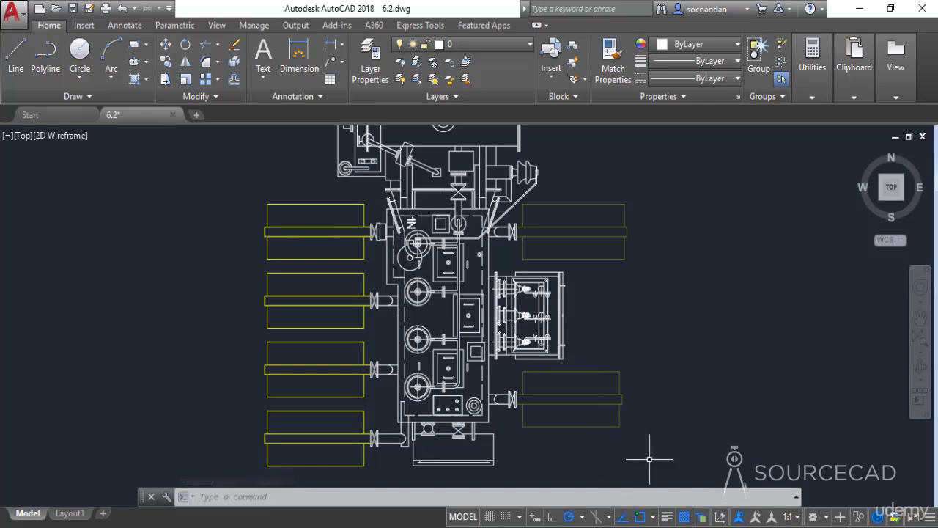
left_click(667, 518)
scroll(662, 335, "down", 2)
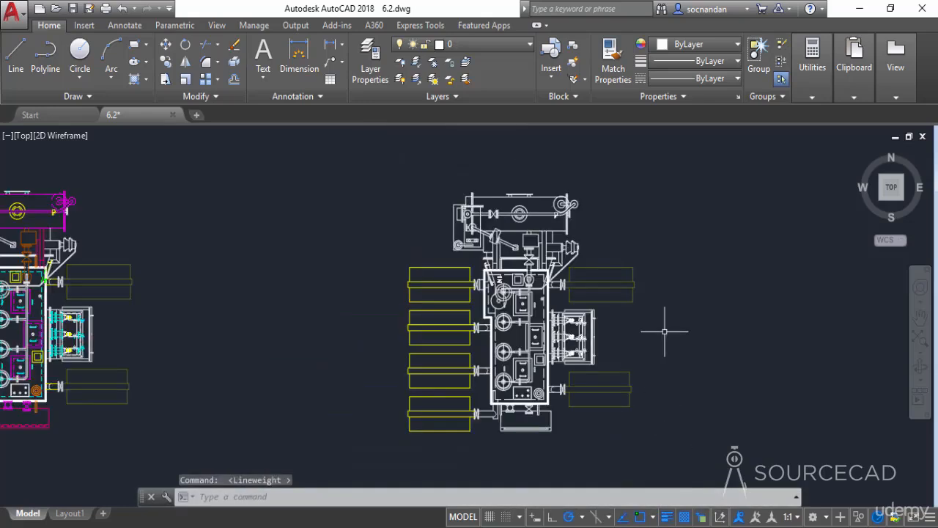
middle_click_drag(663, 332, 681, 329)
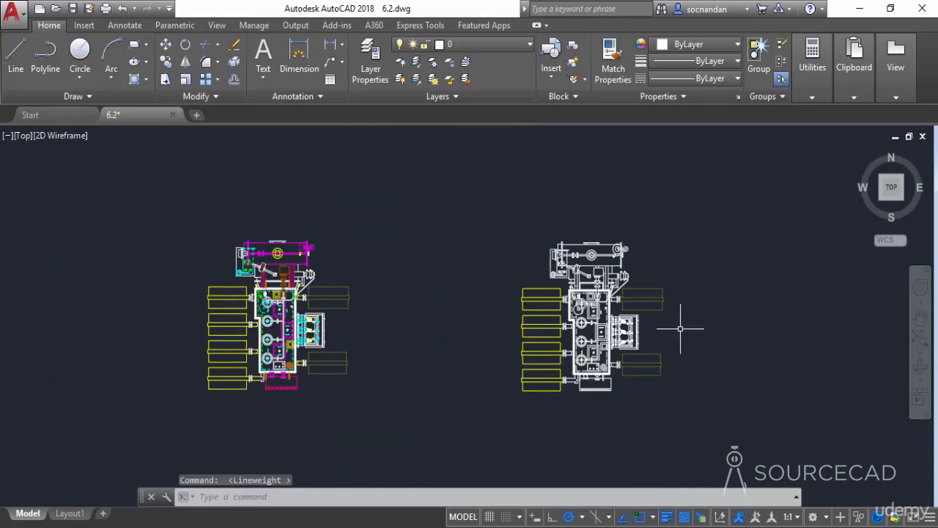